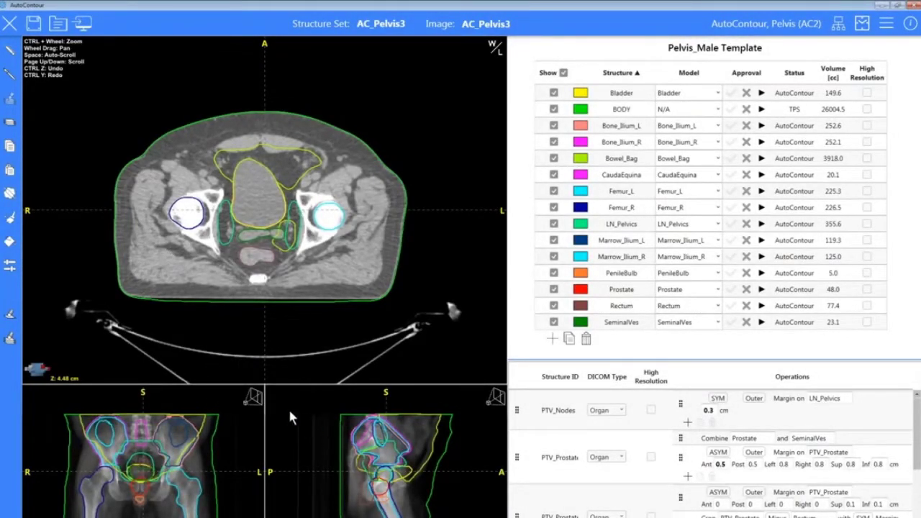
click(254, 399)
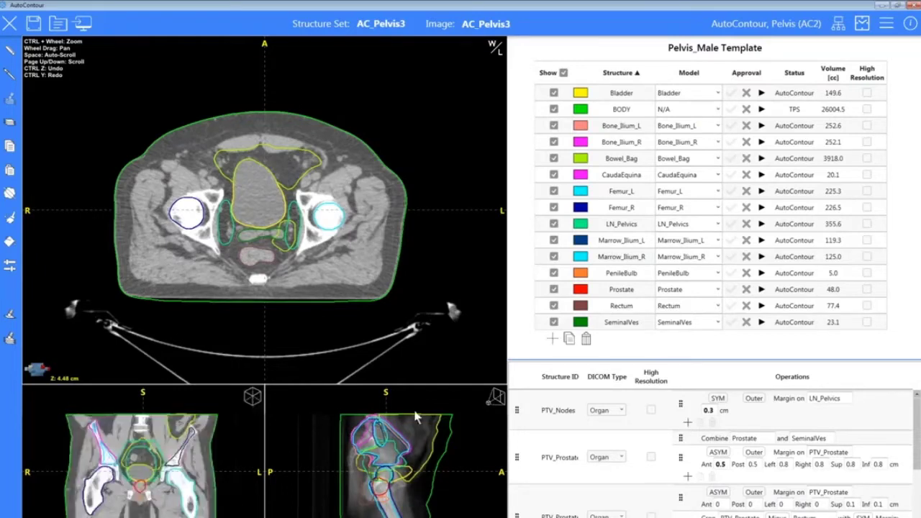
click(497, 400)
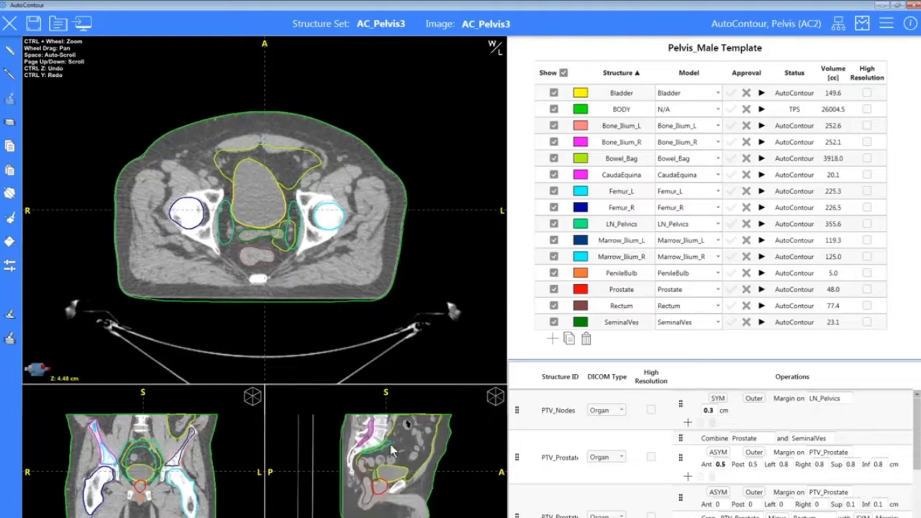
click(256, 401)
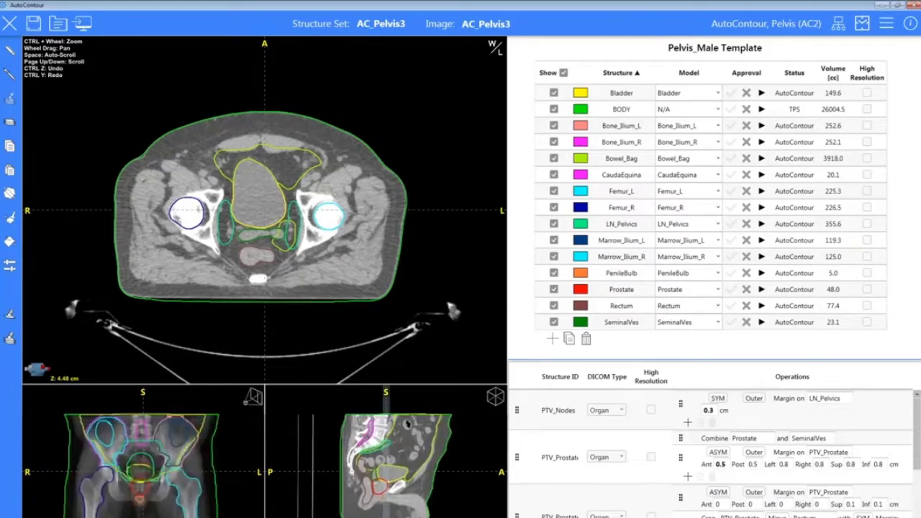
click(495, 401)
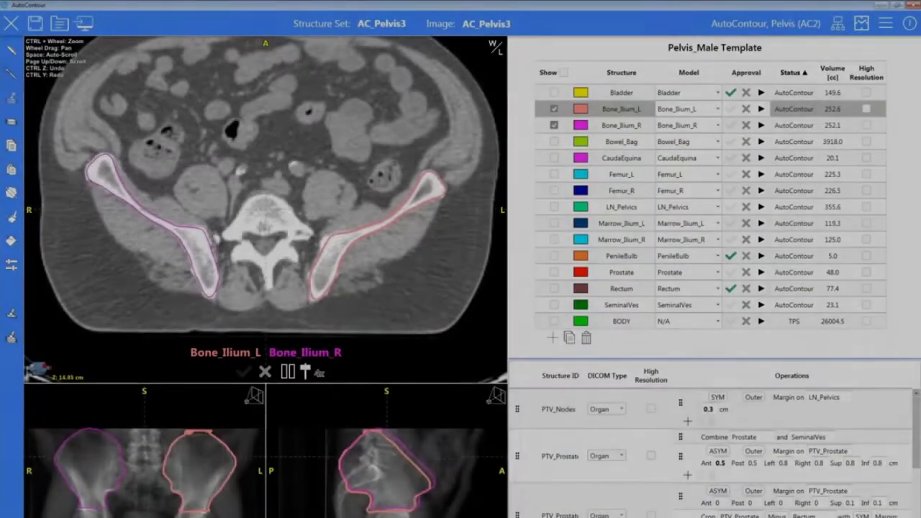
- Stop on the axial slice where the right ilium has a stray island near the sacrum, and select Bone_Ilium_R
scroll(266, 188, down, 10)
scroll(266, 187, down, 8)
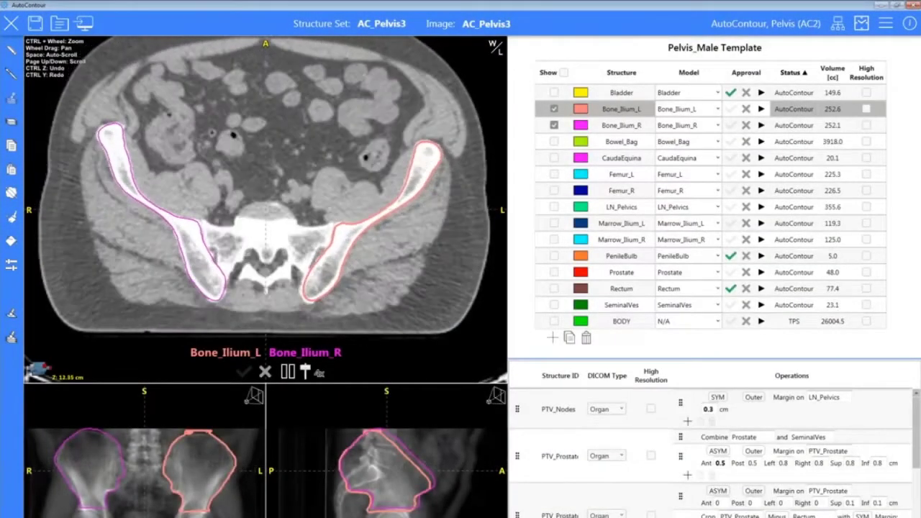
scroll(223, 382, down, 6)
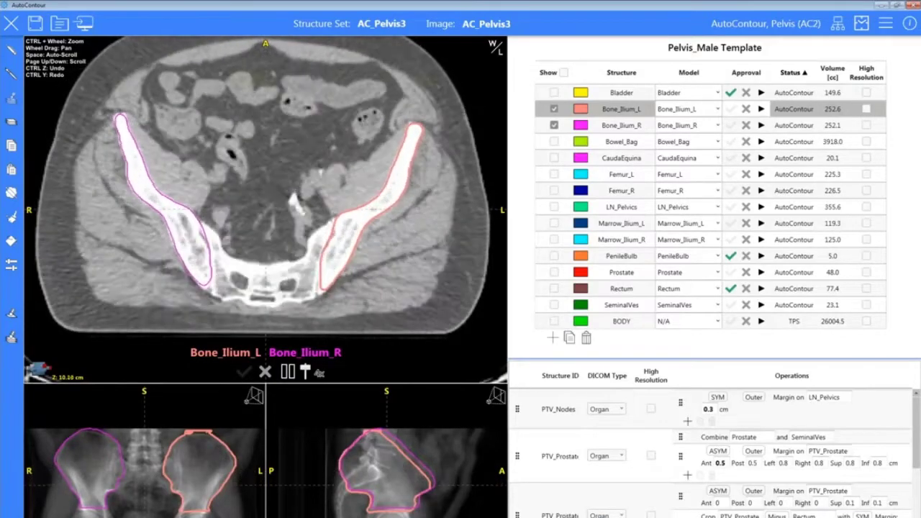
scroll(224, 381, down, 10)
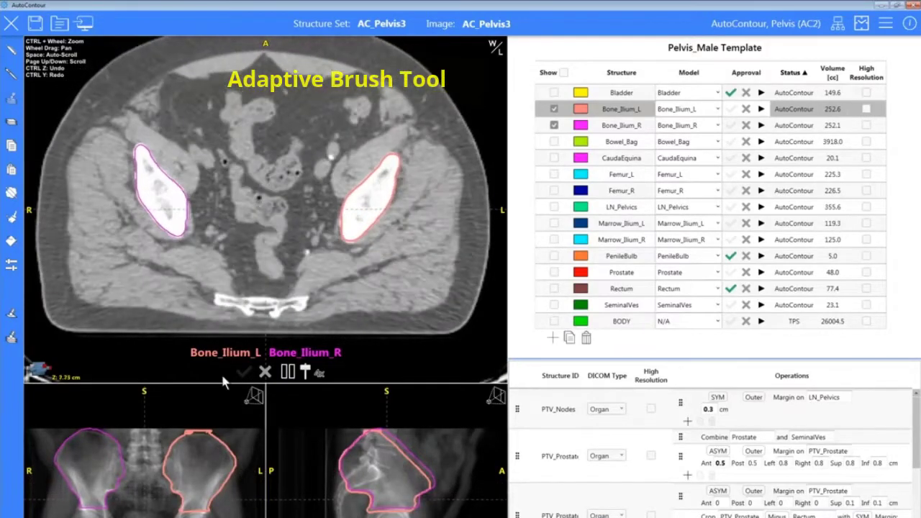
scroll(225, 372, down, 3)
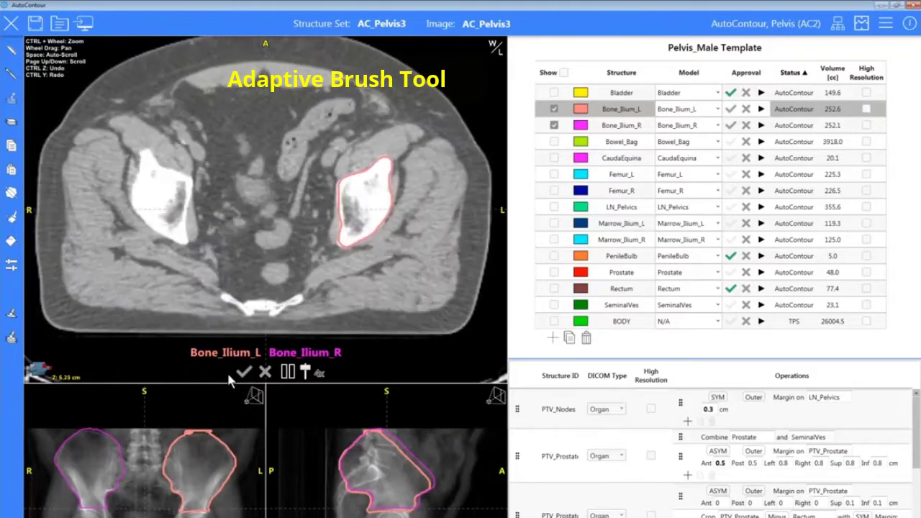
click(287, 371)
scroll(358, 324, up, 4)
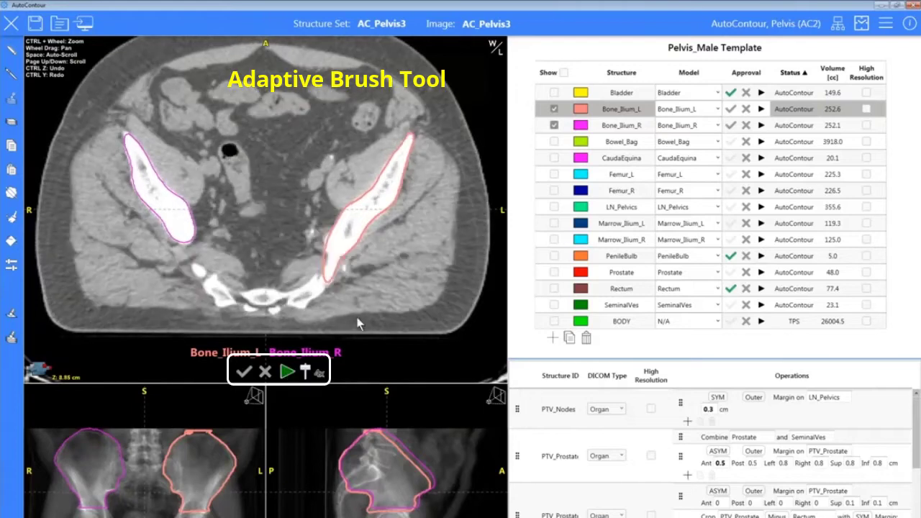
scroll(359, 324, up, 1)
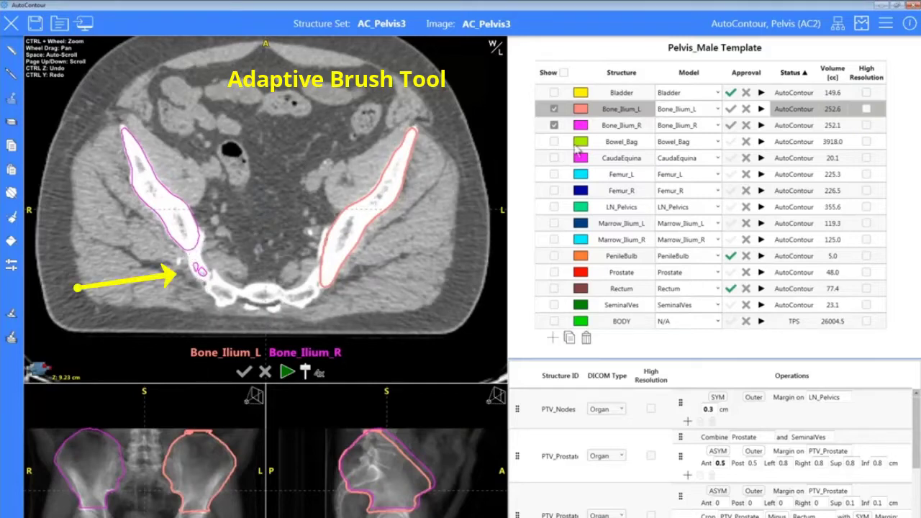
click(610, 128)
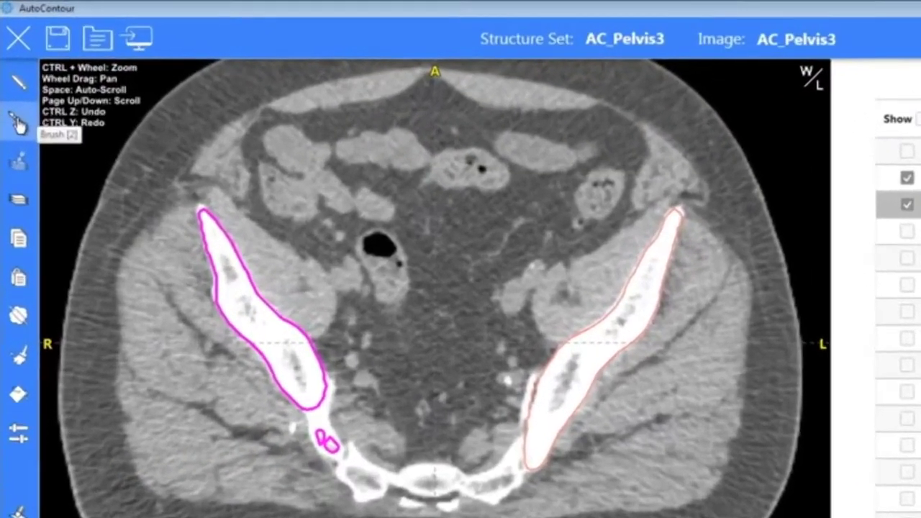
- Paint over the right ilium's lower tip with a 1.7 cm adaptive 2D brush to merge the stray fragment
click(11, 74)
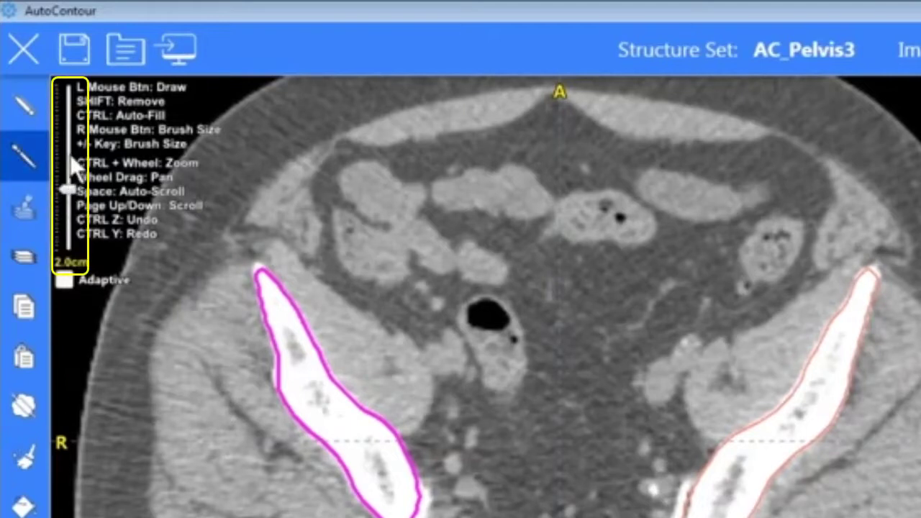
click(72, 247)
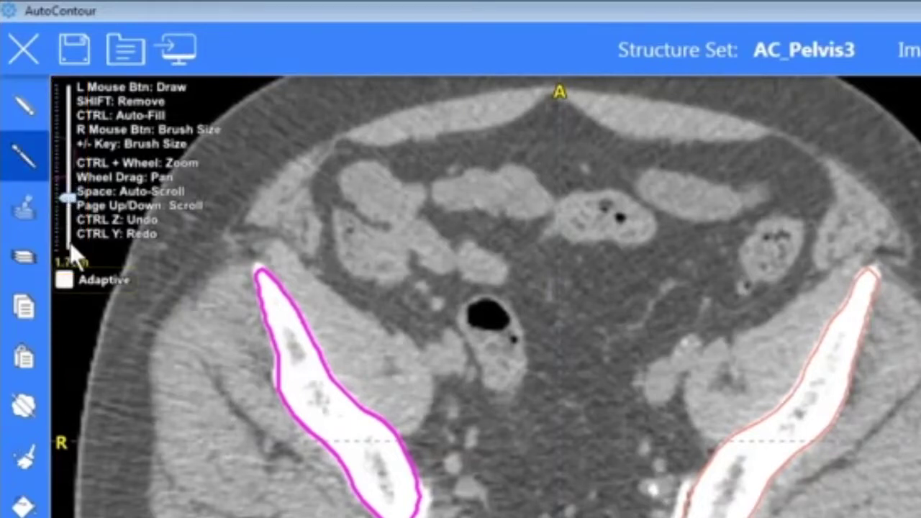
click(65, 282)
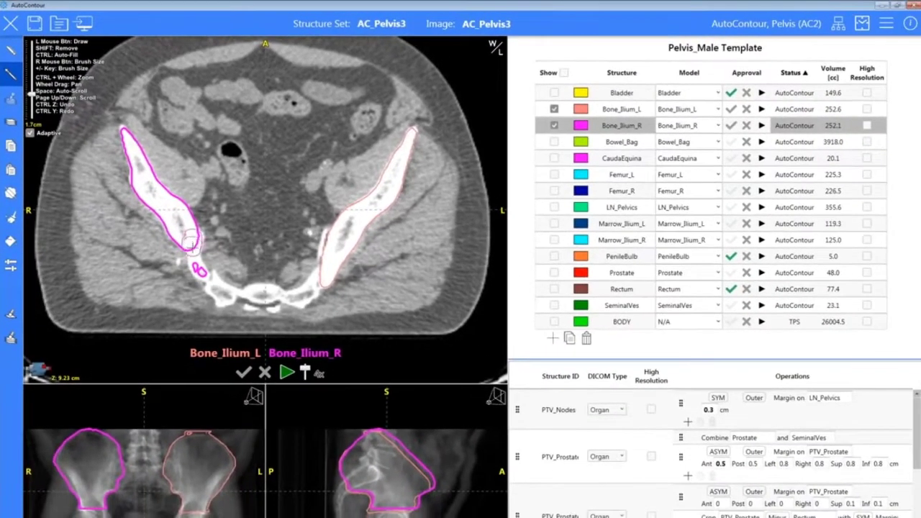
click(200, 270)
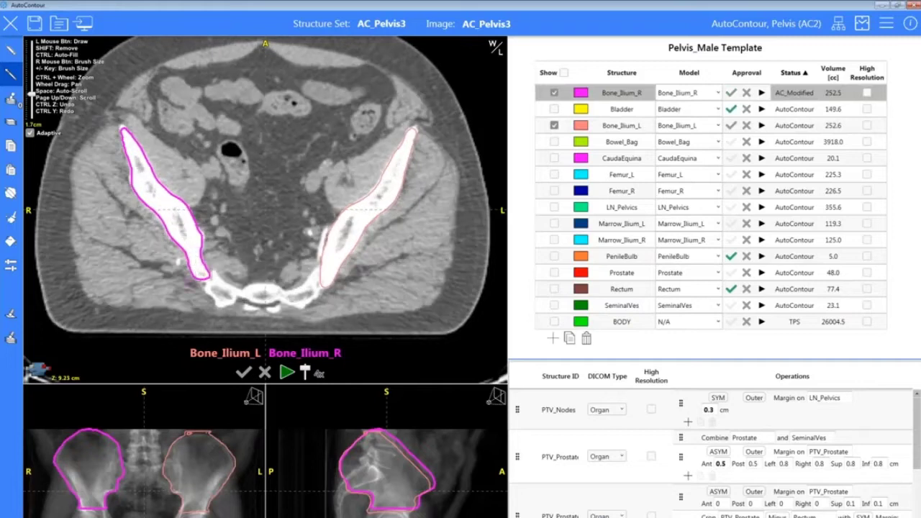
click(612, 128)
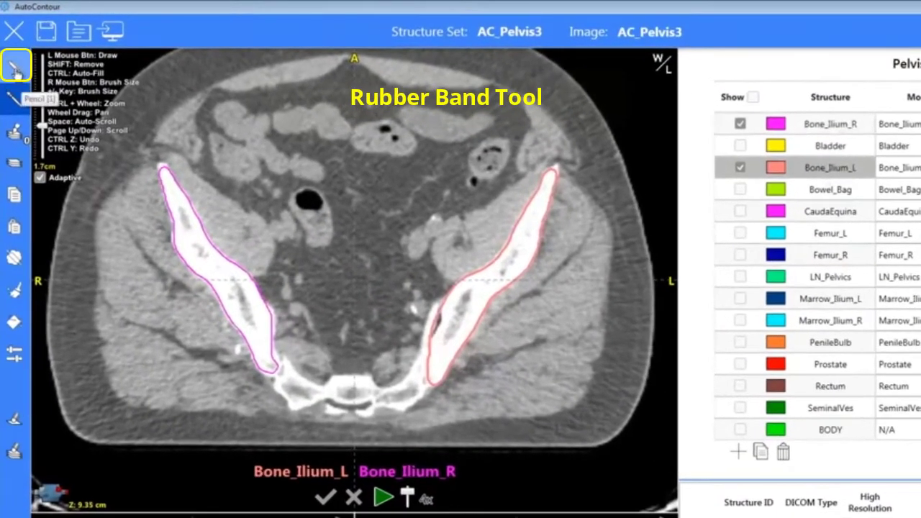
- Switch to the rubber-band Pencil tool and move up through the slices along the left ilium edge
click(16, 69)
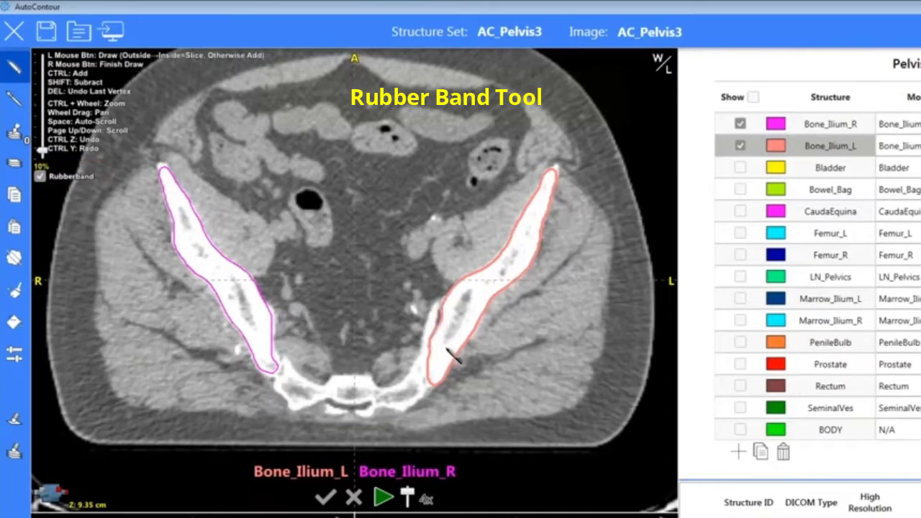
scroll(445, 344, up, 1)
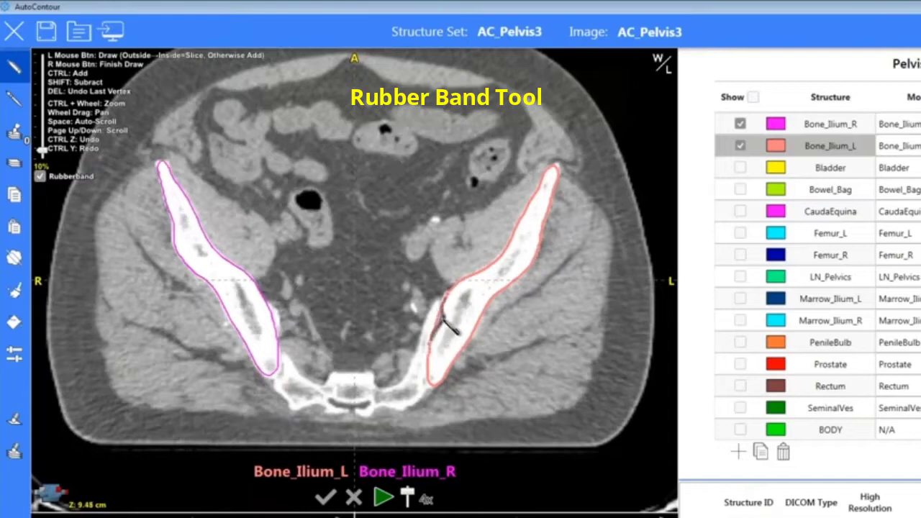
scroll(454, 346, up, 1)
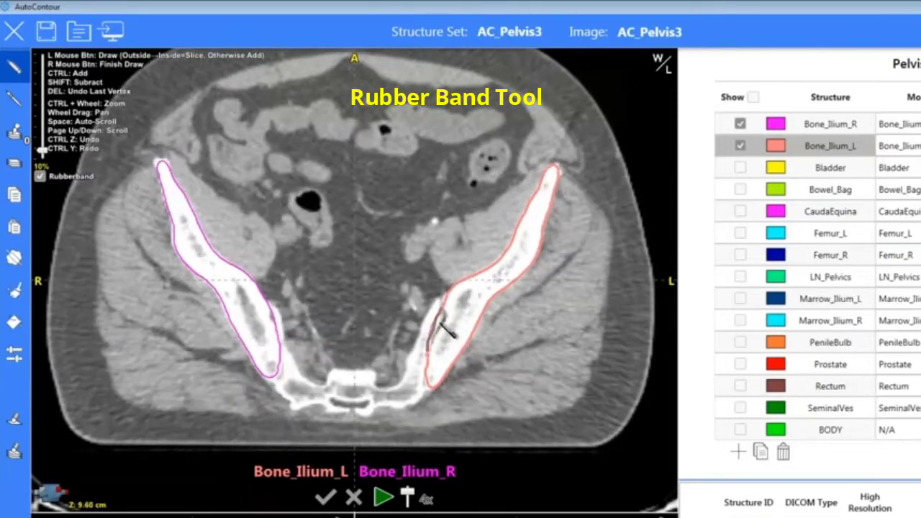
scroll(455, 330, up, 1)
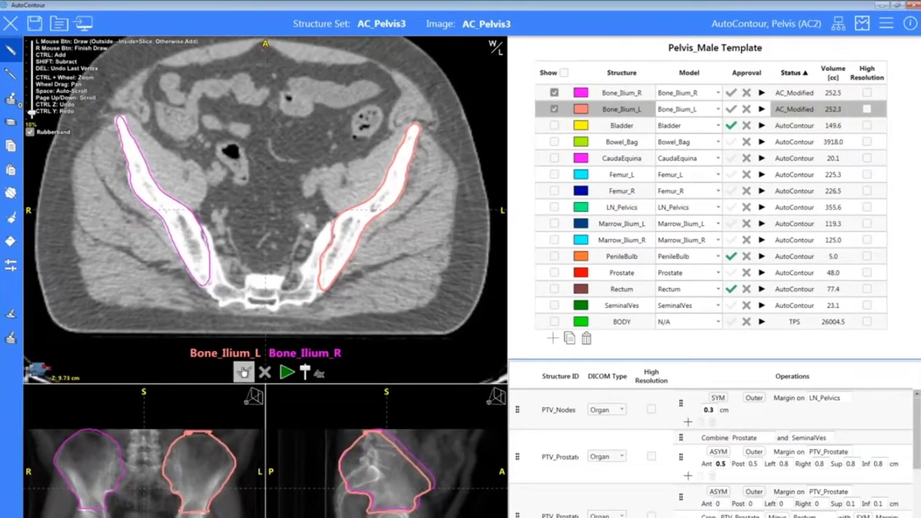
click(244, 372)
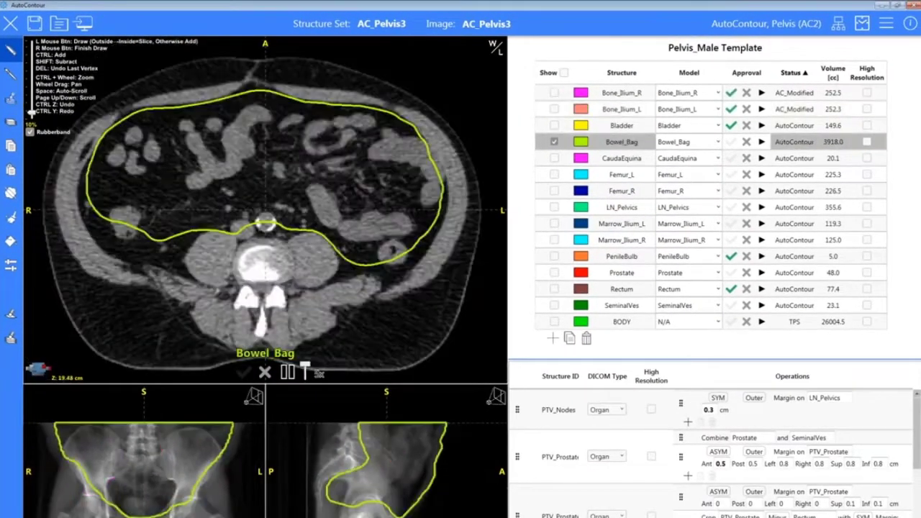
scroll(330, 349, down, 20)
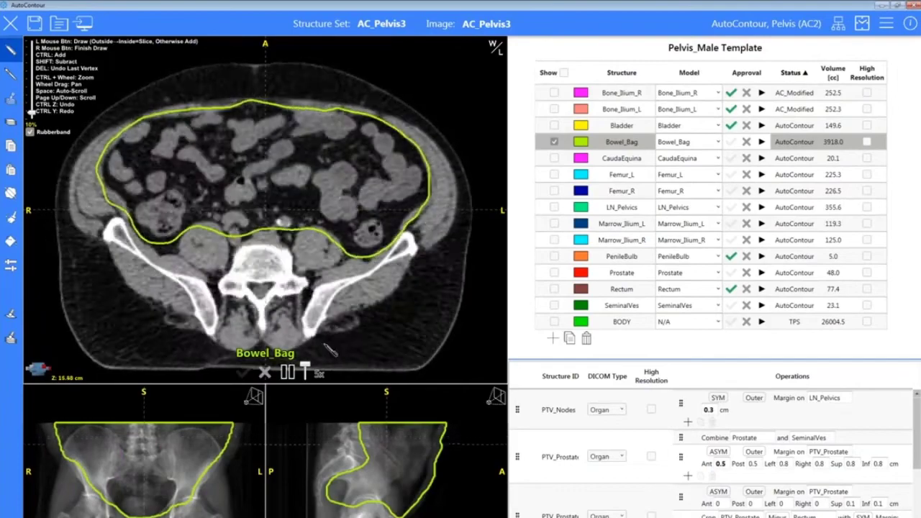
scroll(330, 350, down, 20)
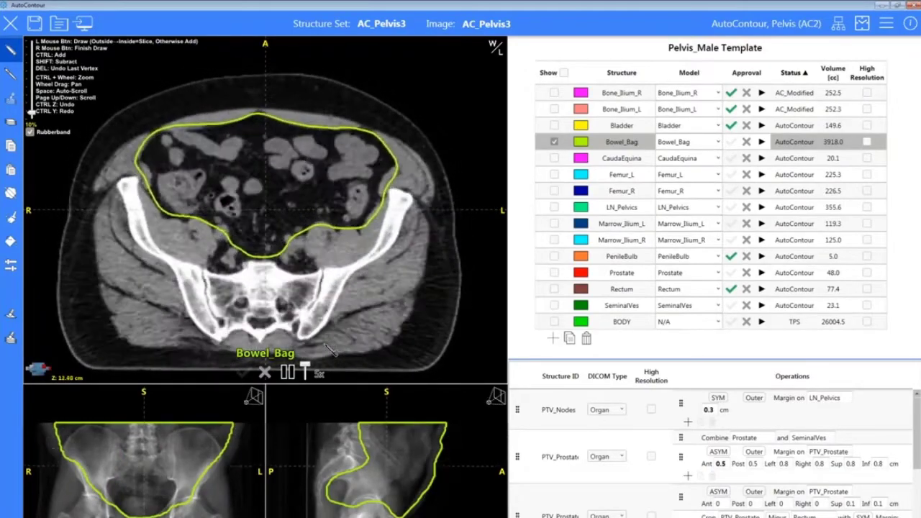
scroll(330, 351, down, 20)
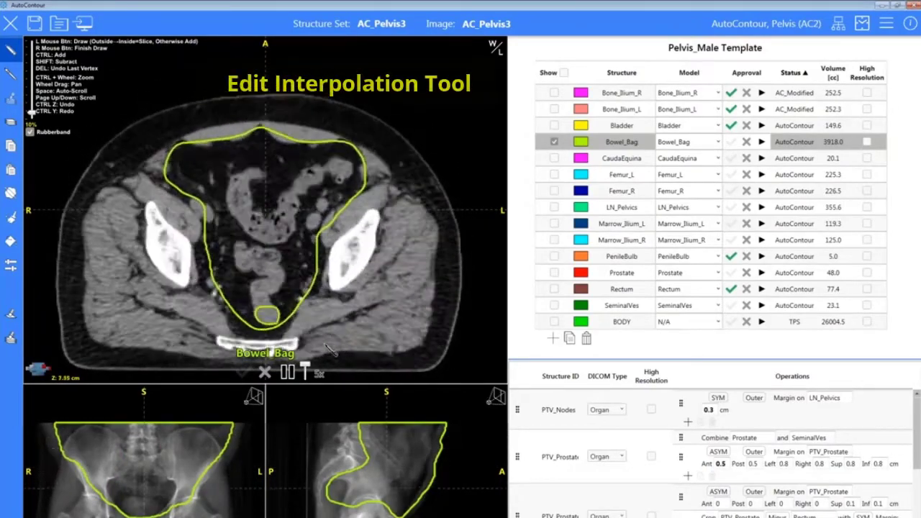
scroll(306, 347, down, 20)
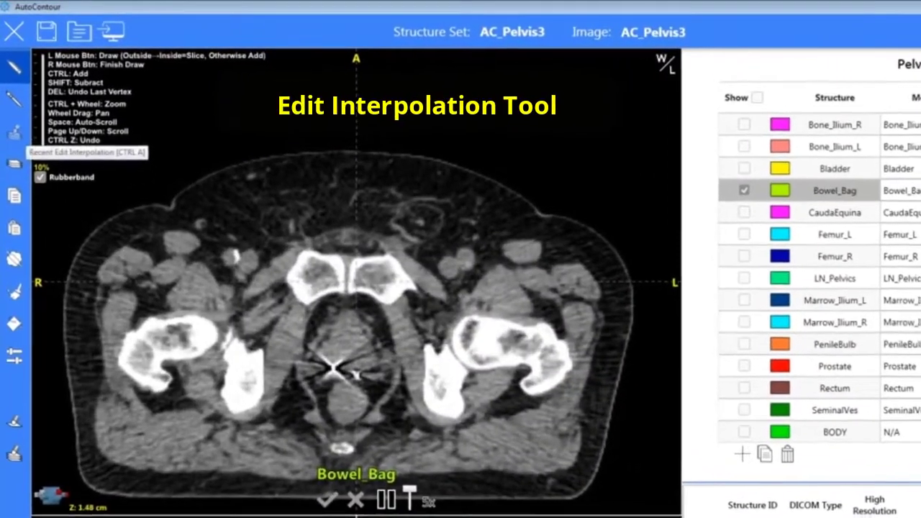
click(16, 133)
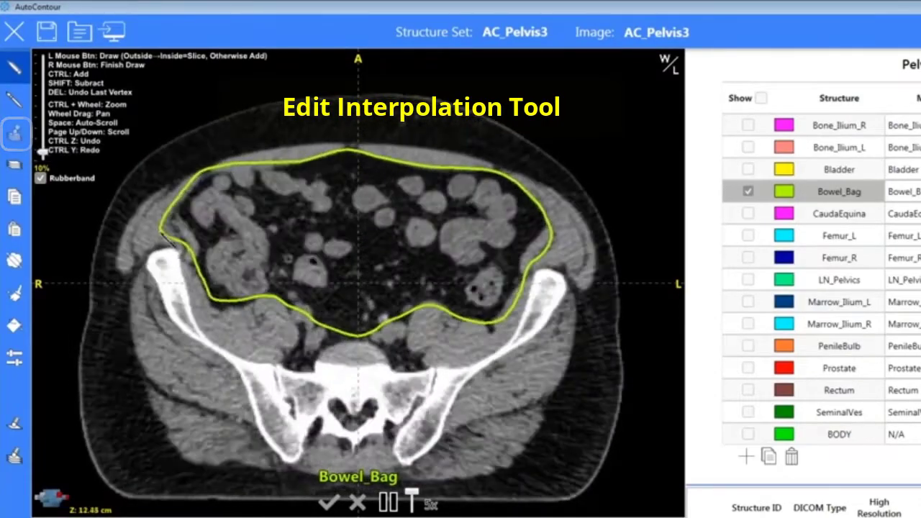
- Reshape the Bowel_Bag's right edge on the paused slice and interpolate it to neighbouring slices
click(387, 503)
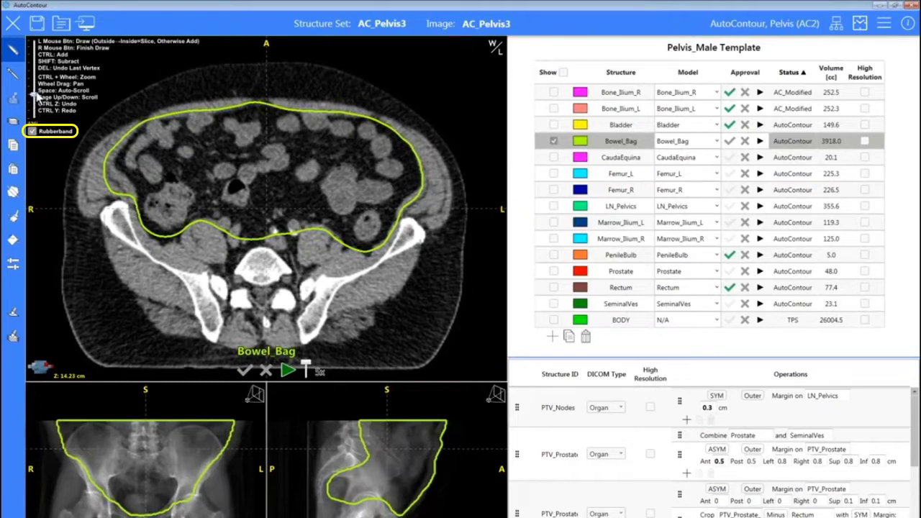
mouse_move(411, 214)
mouse_down()
mouse_move(397, 204)
mouse_move(414, 223)
mouse_up()
scroll(409, 221, up, 2)
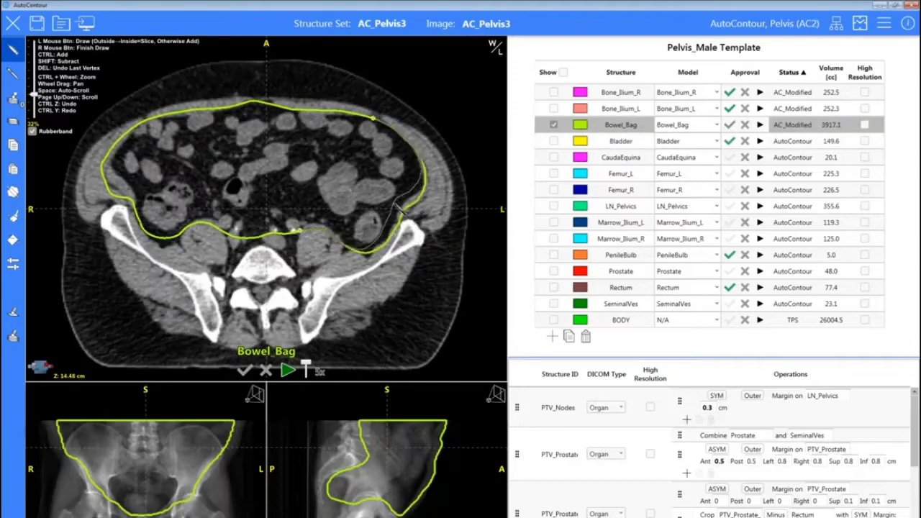
scroll(408, 222, up, 3)
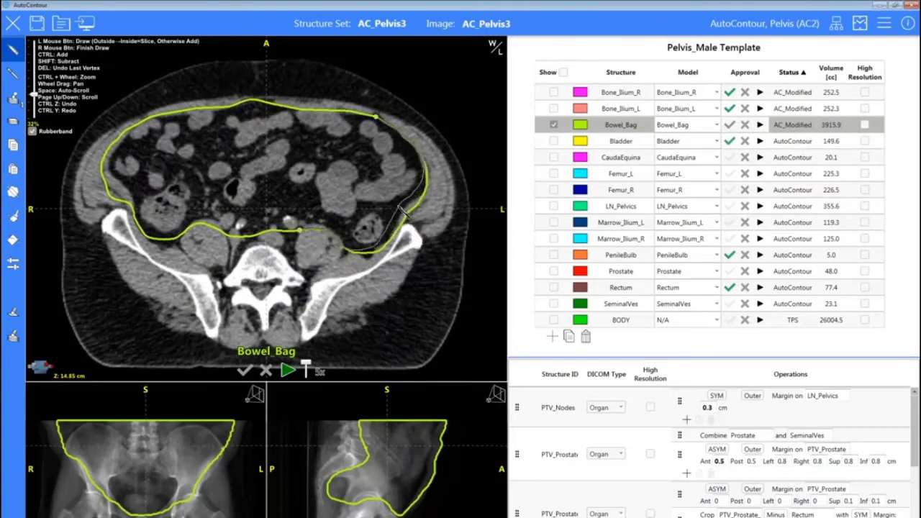
click(13, 100)
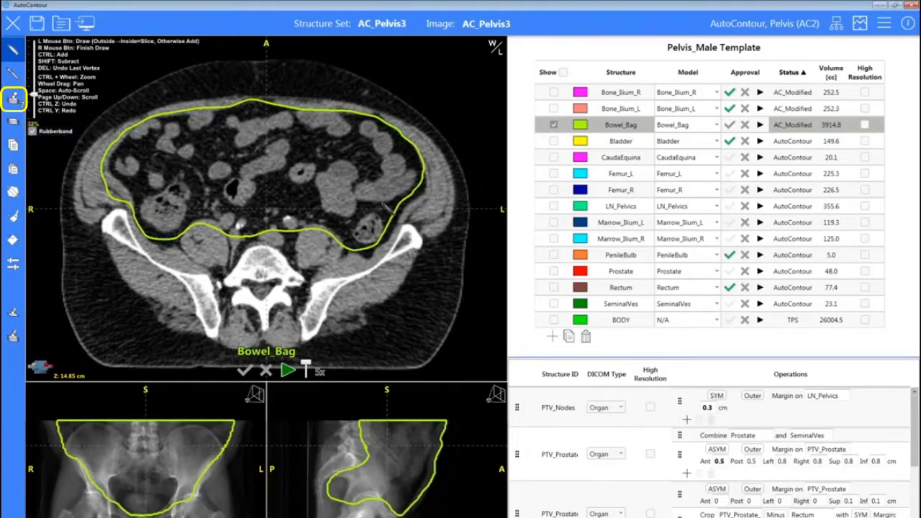
- Redraw the Bowel_Bag's right edge more tightly on a higher abdominal slice
scroll(406, 229, up, 3)
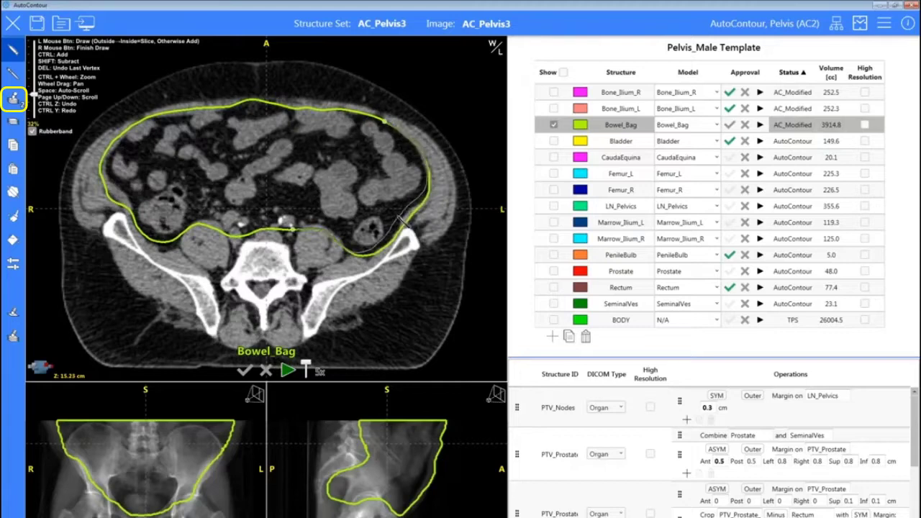
scroll(412, 248, up, 3)
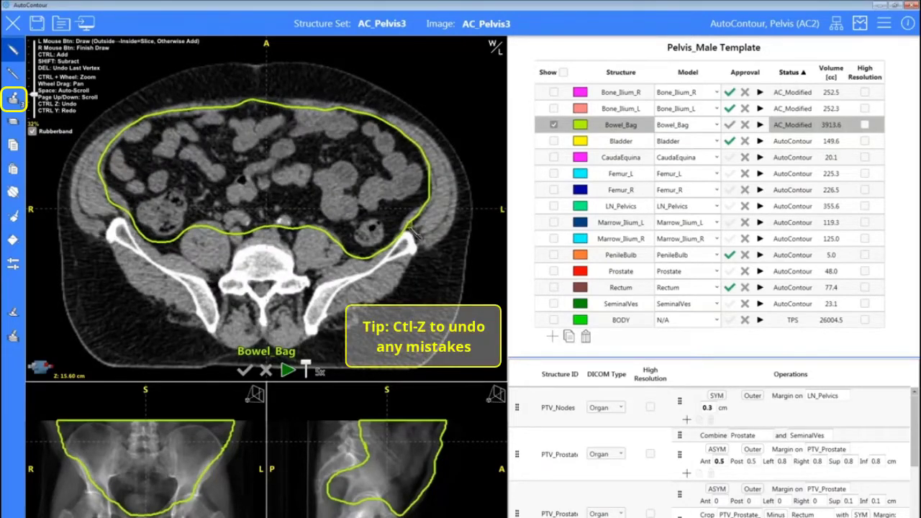
scroll(414, 226, down, 1)
drag(413, 227, 430, 242)
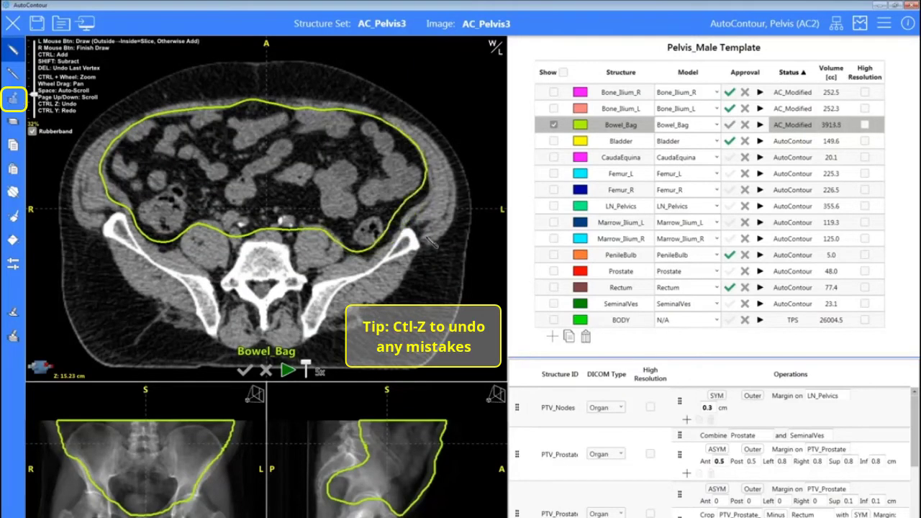
scroll(385, 242, up, 1)
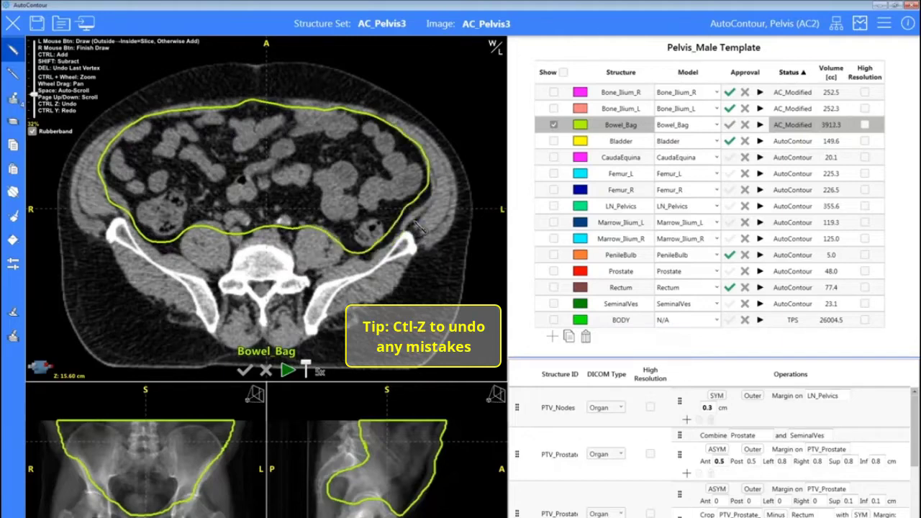
scroll(419, 228, up, 1)
scroll(417, 228, up, 1)
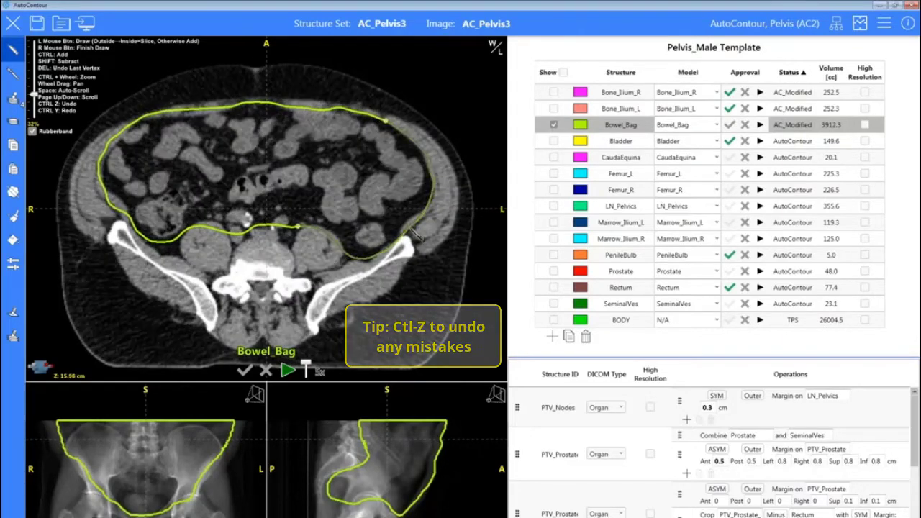
- Apply Recent Edit Interpolation to Bowel_Bag and review the slices, now 3904.5 cc
click(13, 101)
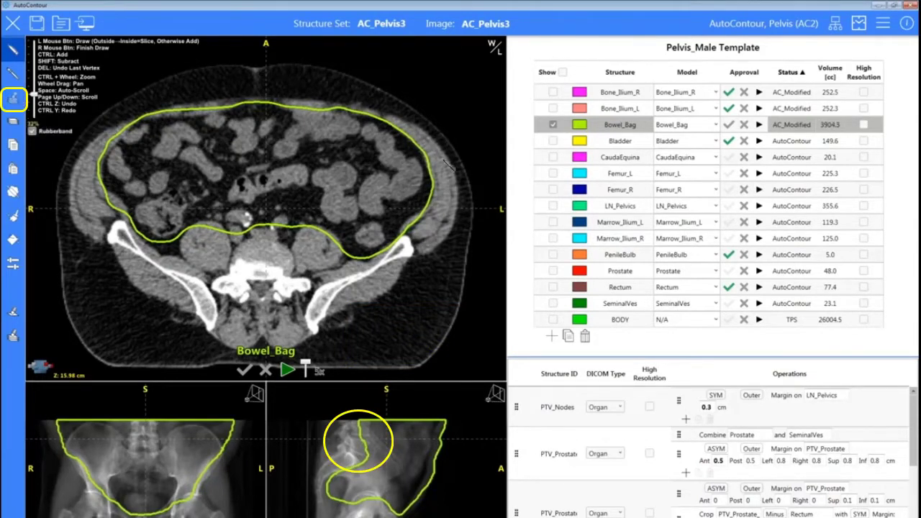
scroll(441, 185, down, 5)
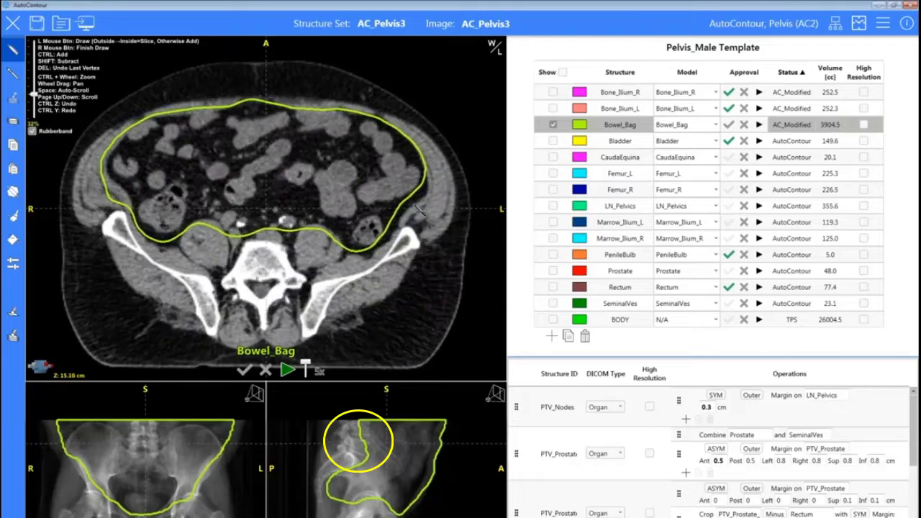
scroll(407, 218, down, 2)
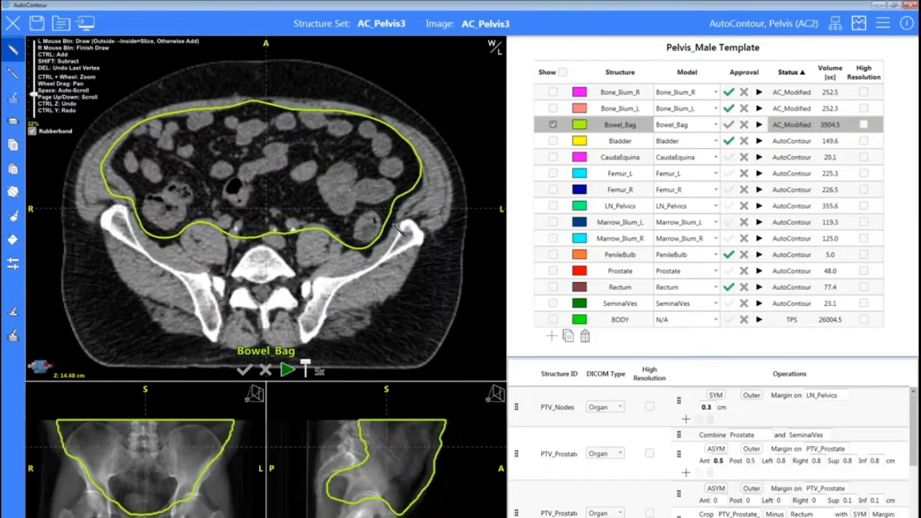
scroll(401, 229, up, 3)
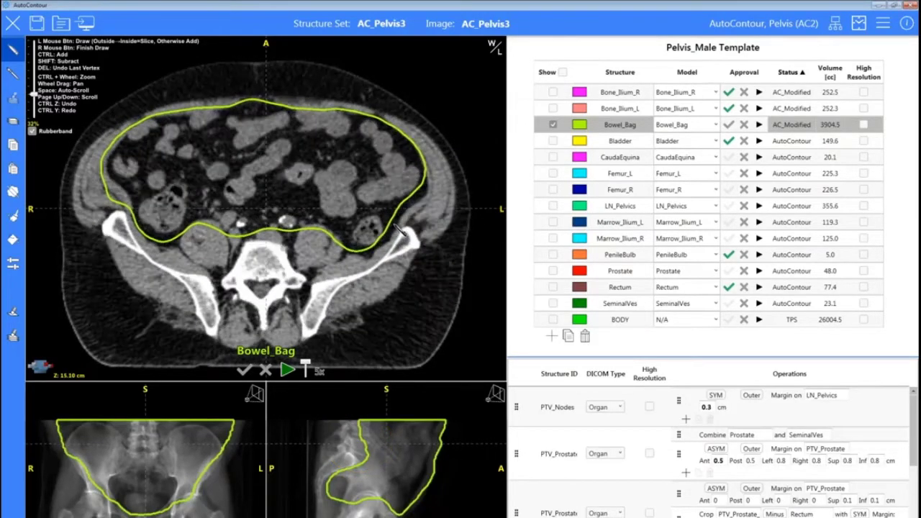
scroll(401, 229, up, 1)
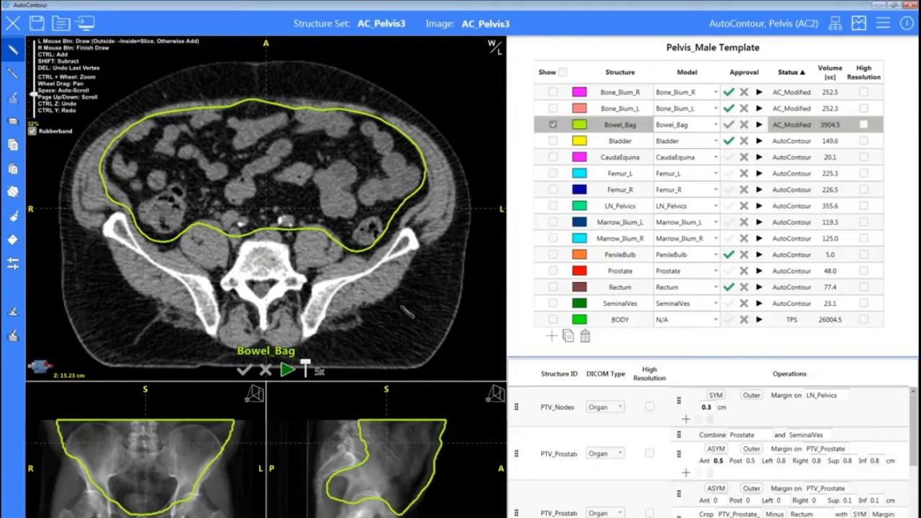
scroll(417, 436, up, 15)
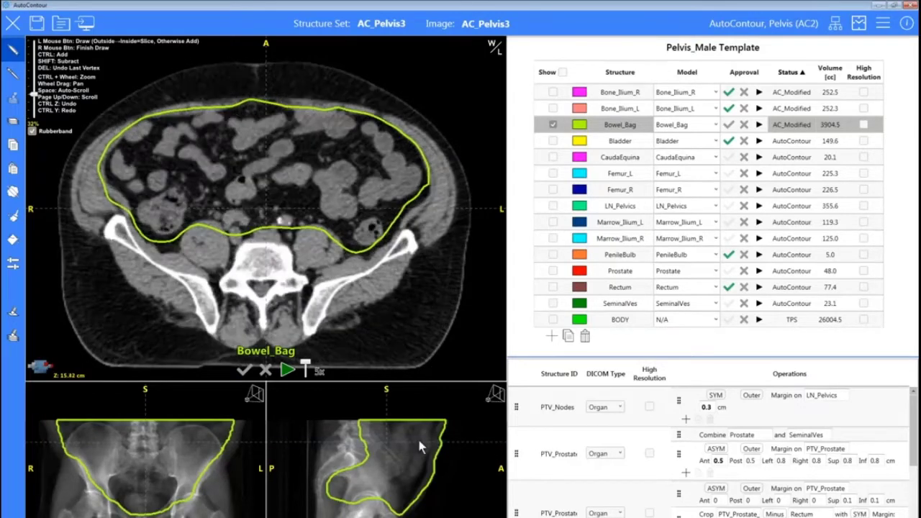
scroll(421, 430, up, 8)
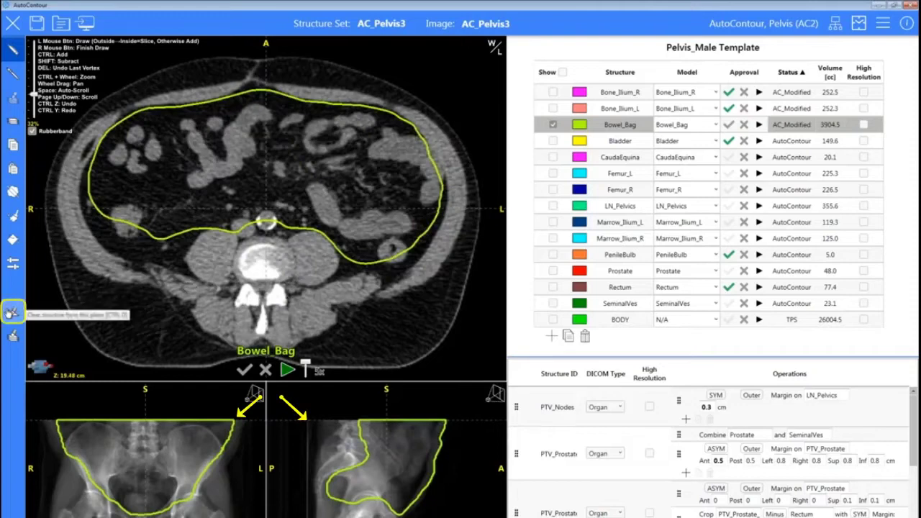
- Clear Bowel_Bag from the top slice and a lower slice, then interpolate between them to reach 1615.7 cc
click(14, 314)
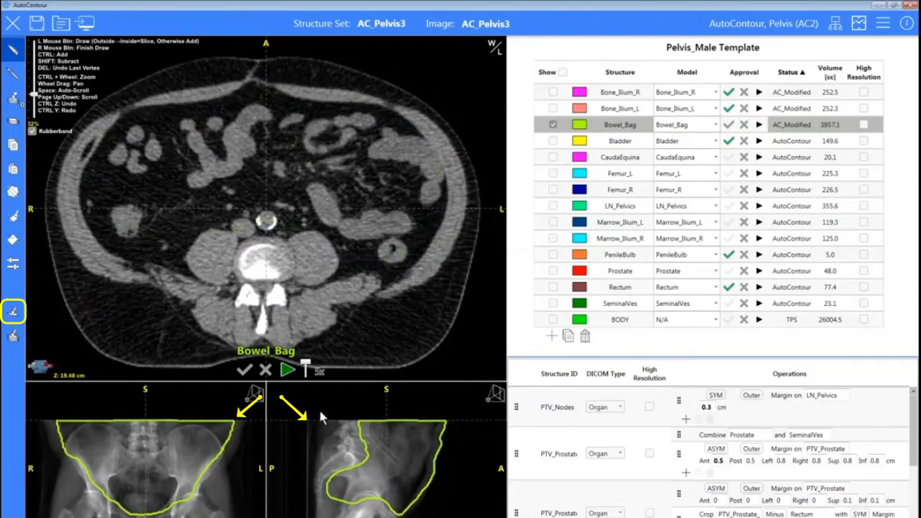
drag(319, 421, 323, 457)
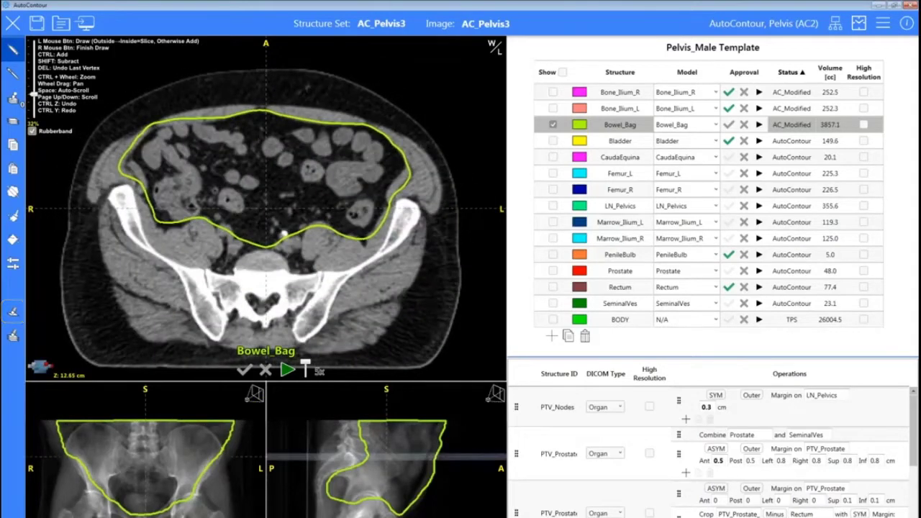
click(14, 312)
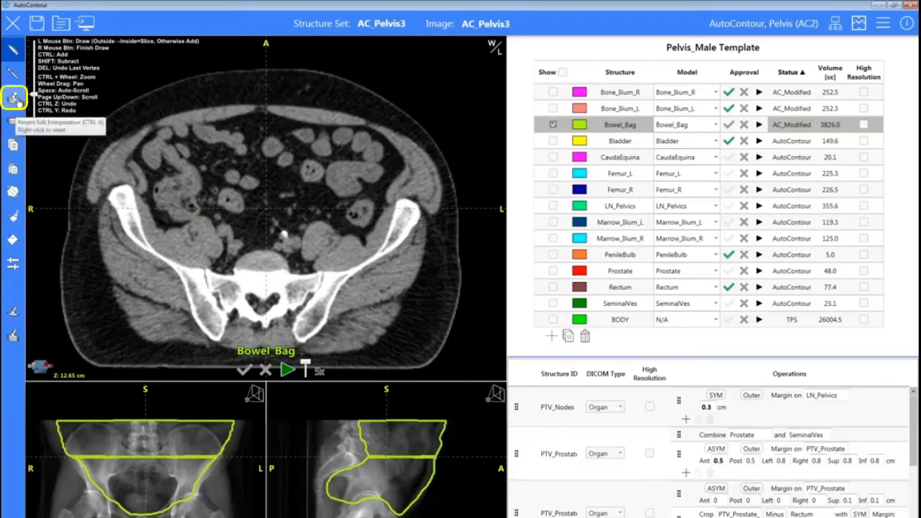
click(15, 98)
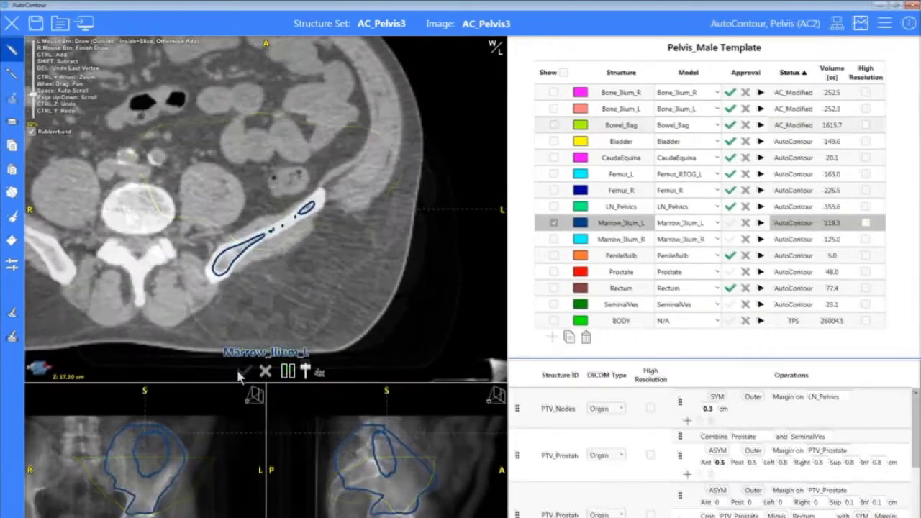
- Scroll the axial view and stop on the slice showing Marrow_Ilium_L's tiny detached piece
scroll(240, 375, down, 5)
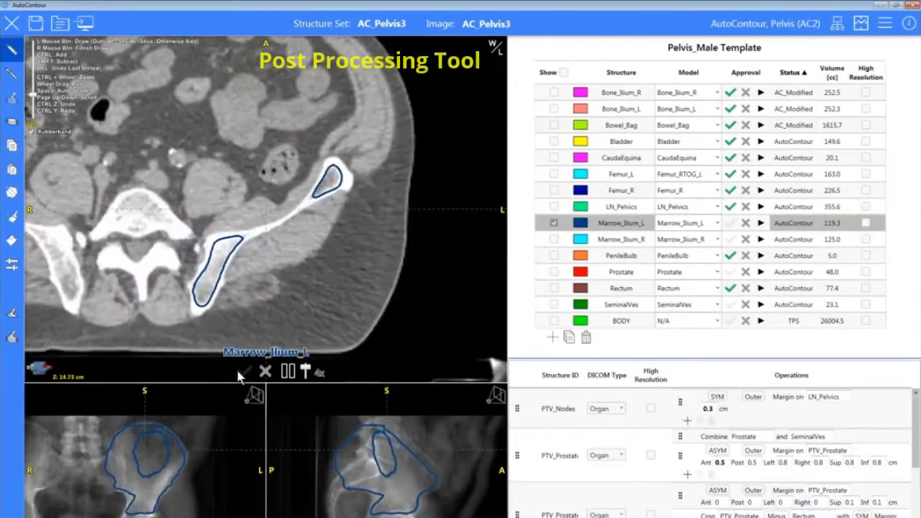
scroll(239, 376, down, 15)
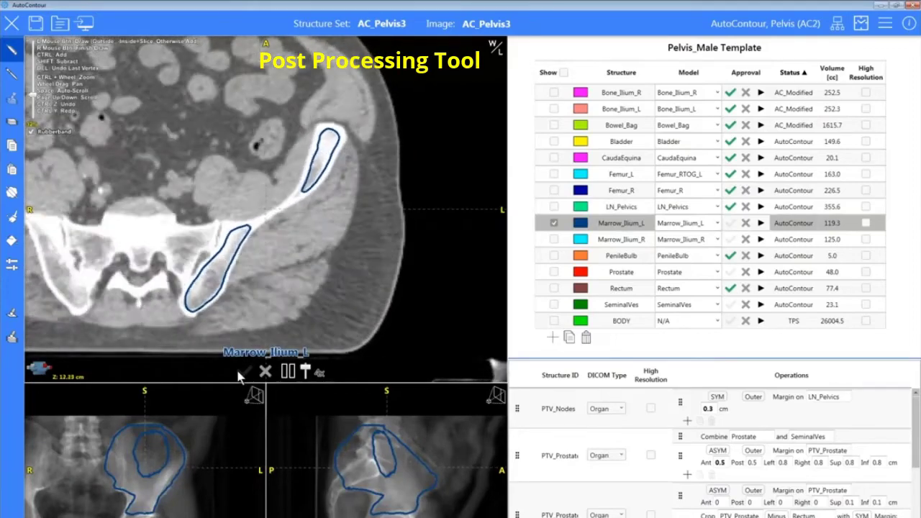
scroll(240, 375, down, 10)
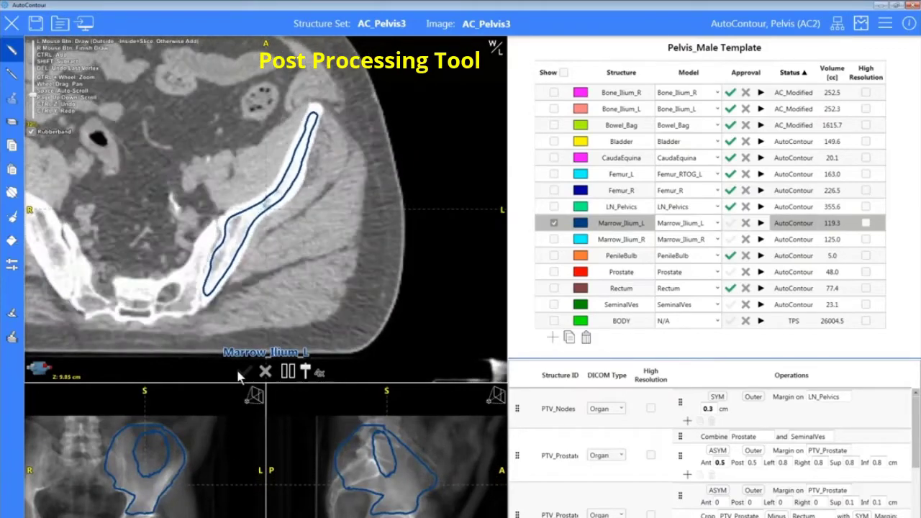
key(space)
scroll(283, 287, up, 2)
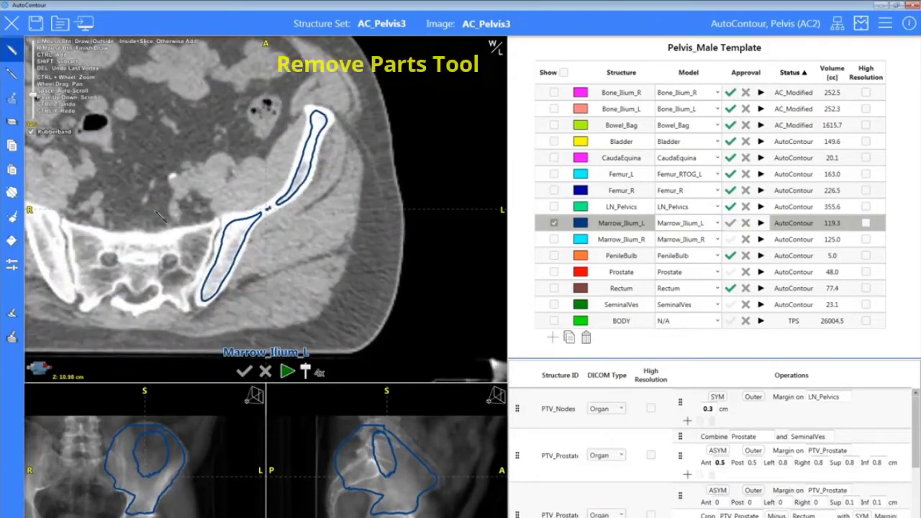
- Remove parts smaller than 1 cm³ from Marrow_Ilium_L using Remove Parts
click(14, 219)
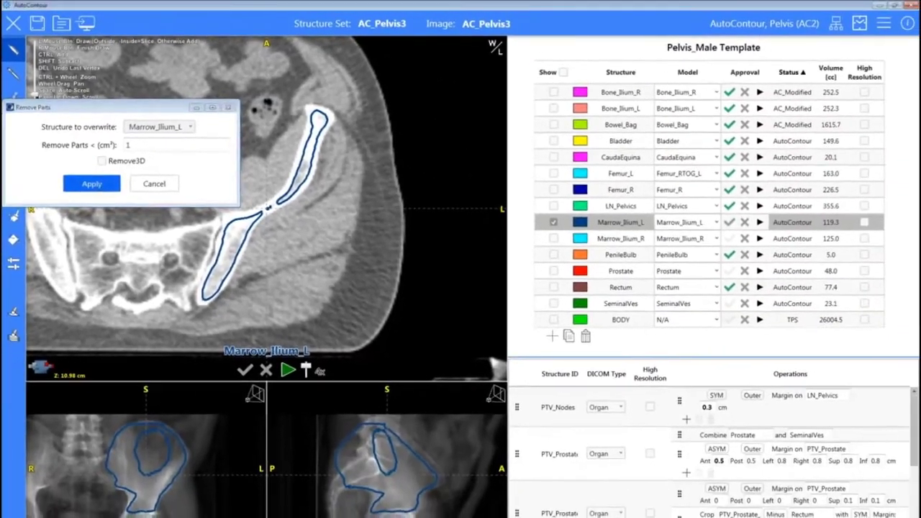
click(144, 270)
scroll(261, 188, up, 5)
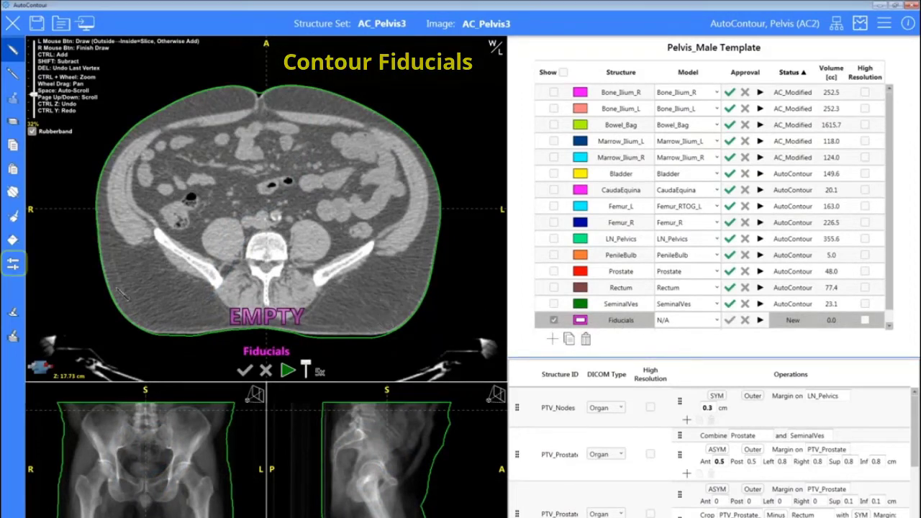
- Set the HU threshold to stay within Prostate, with Fill Holes and Remove Parts turned off
click(13, 265)
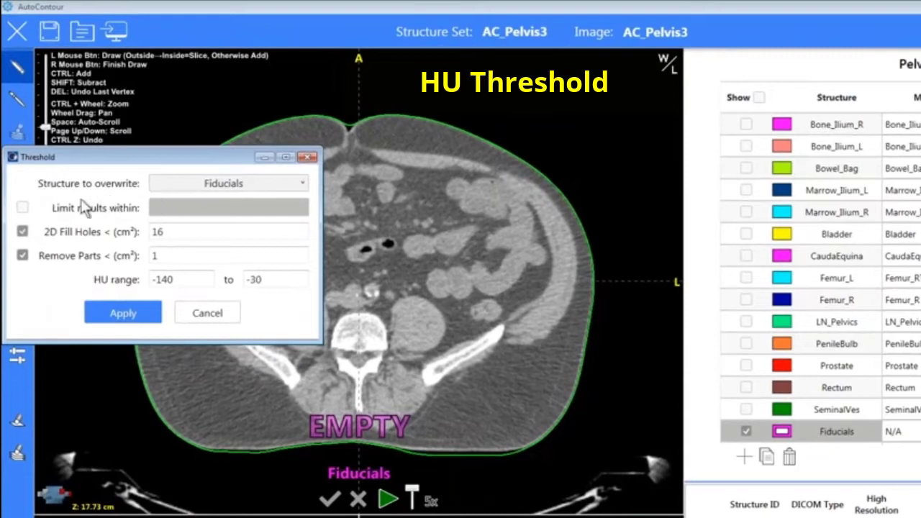
click(22, 210)
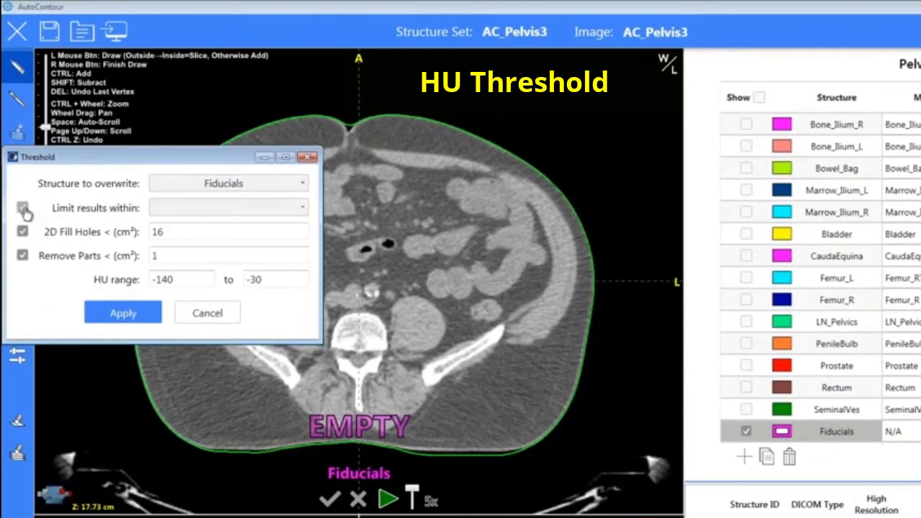
click(194, 210)
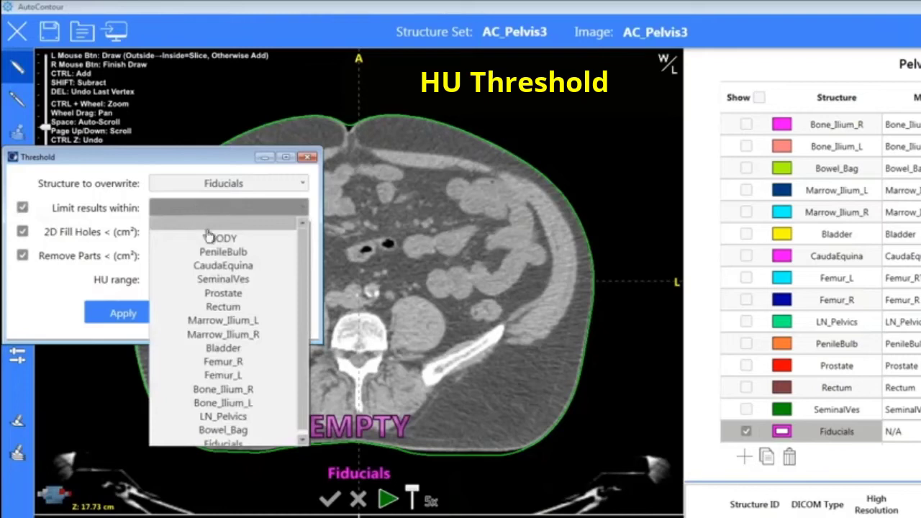
click(223, 293)
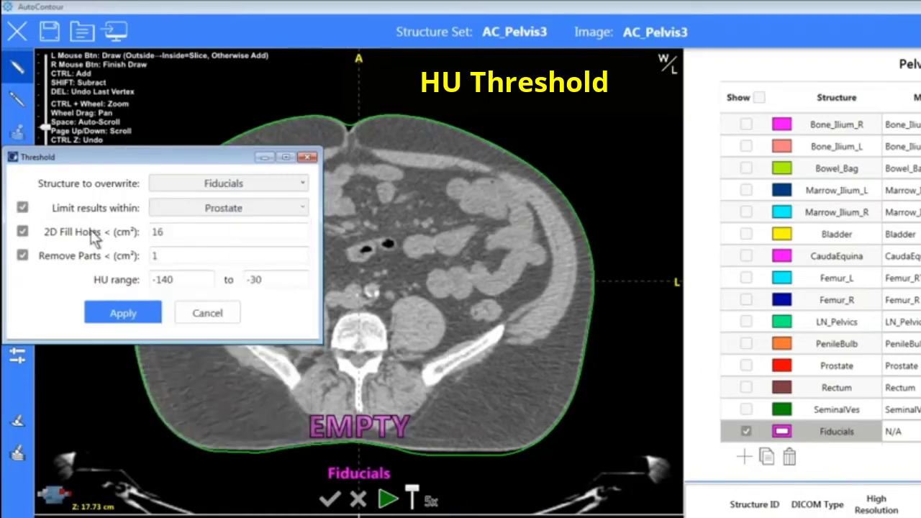
click(22, 231)
click(22, 255)
- Apply a 575 to 3200 HU threshold to Fiducials and review the slices
drag(185, 277, 151, 284)
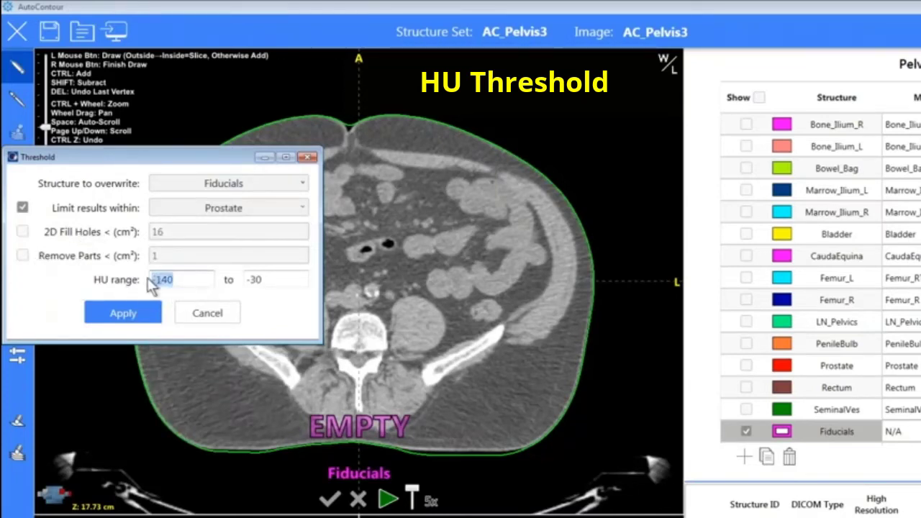
text(575)
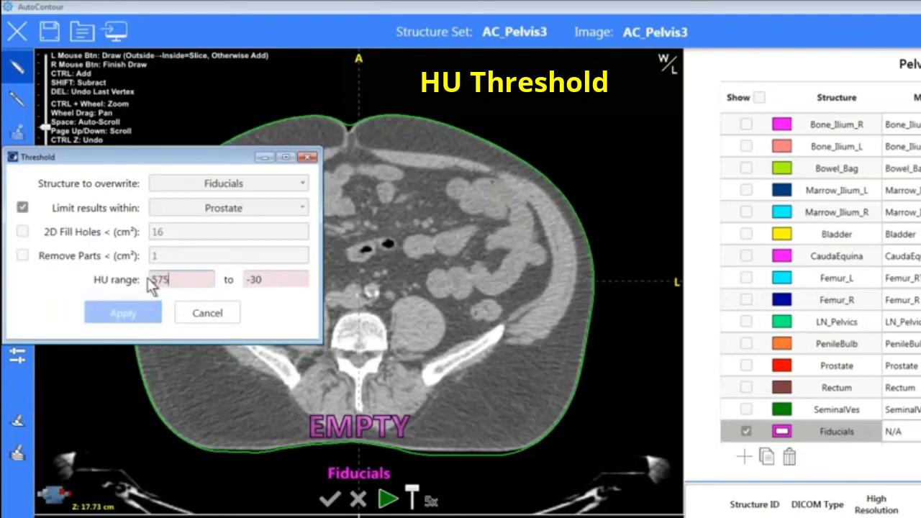
click(259, 279)
text(3200)
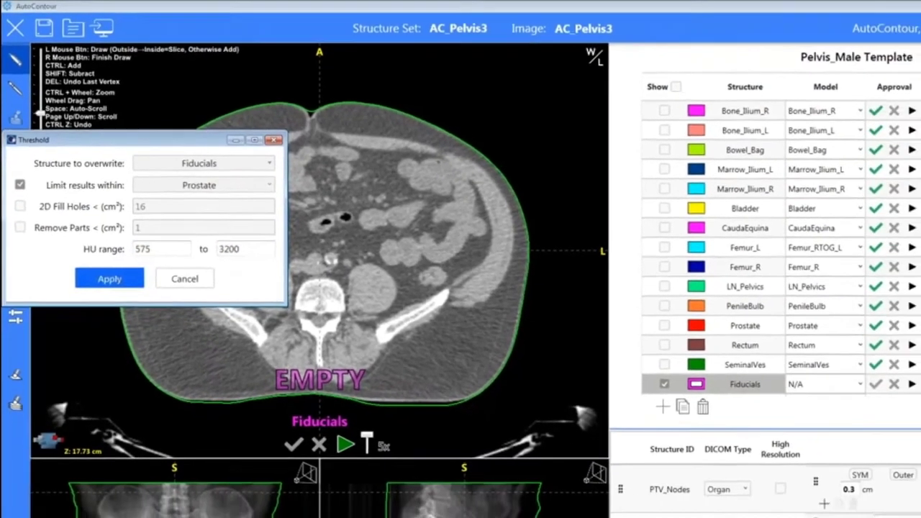
click(134, 317)
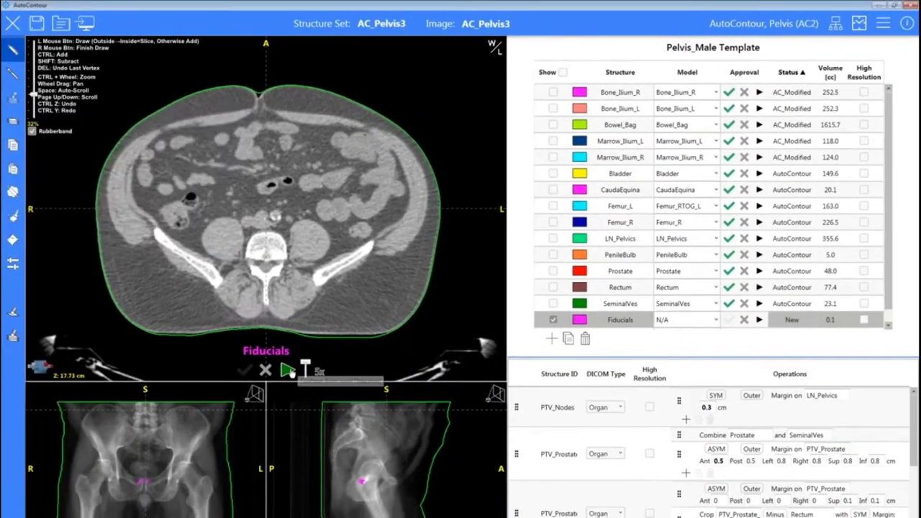
click(296, 381)
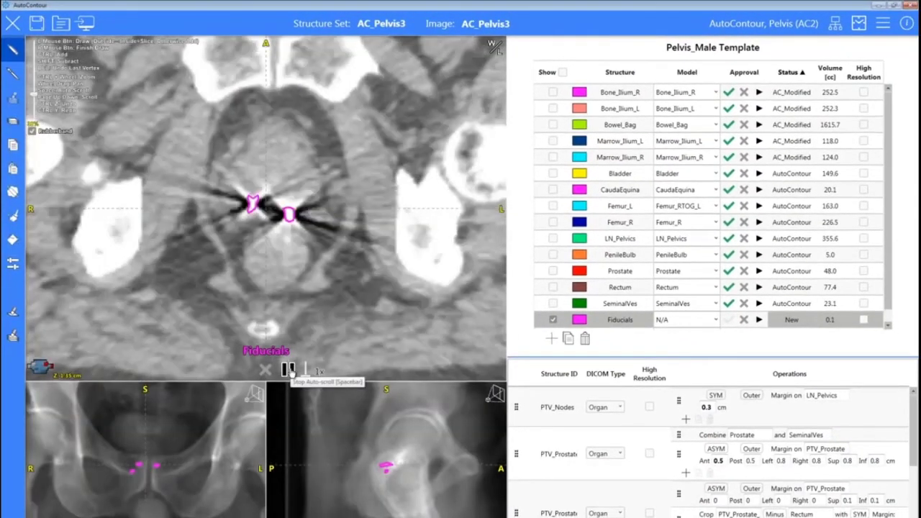